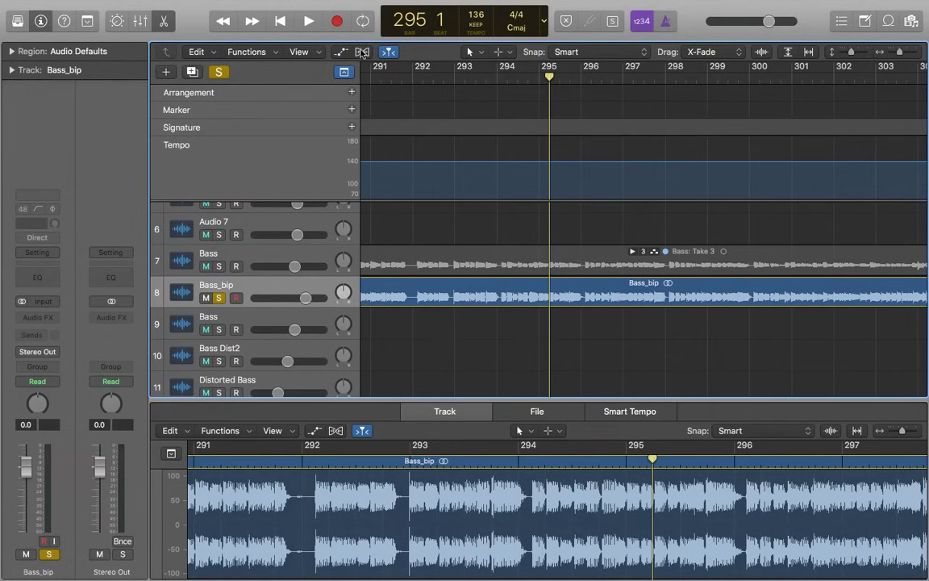
# Show the flex modes on all tracks and open Bass_bip's flex mode list.
pyautogui.click(363, 52)
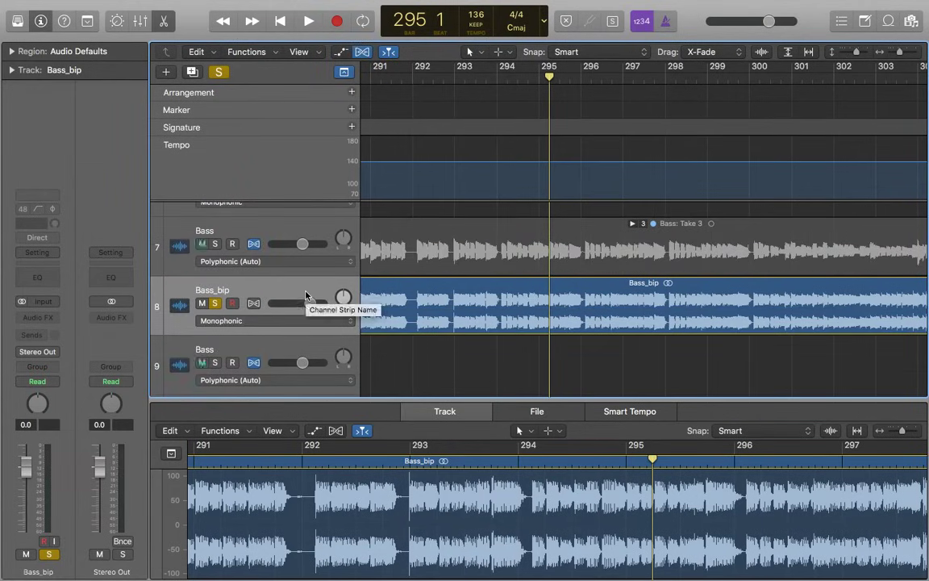
pyautogui.click(276, 321)
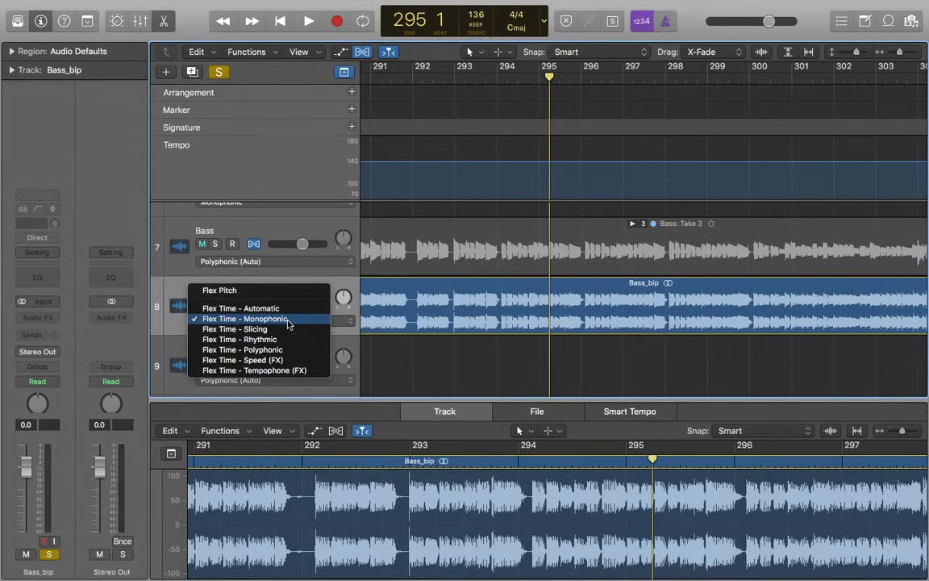
# Keep Bass_bip on Flex Time – Monophonic and zoom in closely around bar 293.
pyautogui.click(288, 321)
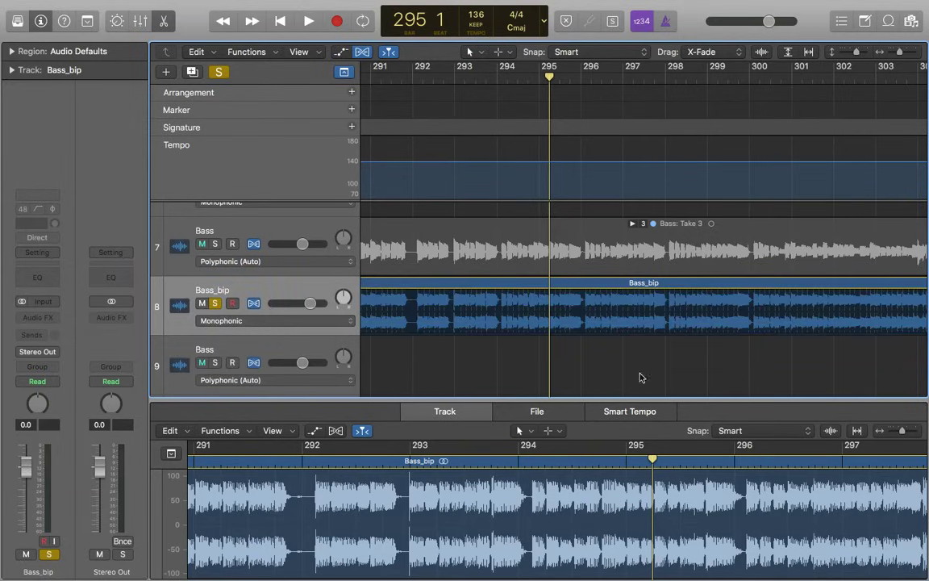
pyautogui.hscroll(-3, 638, 339)
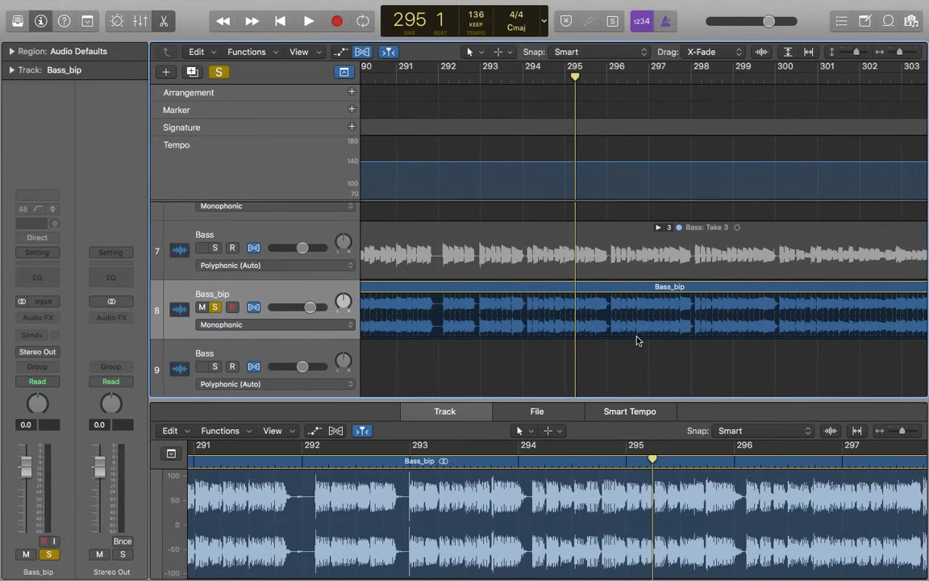
pyautogui.click(480, 68)
pyautogui.press('super+Right')
pyautogui.press('super+Right')
pyautogui.press('super+Right')
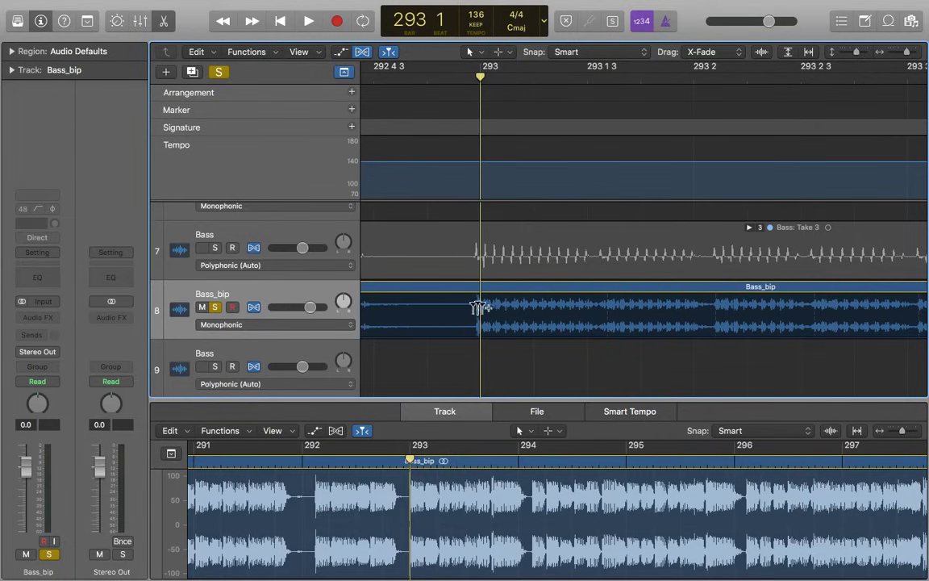
pyautogui.hscroll(-2, 446, 355)
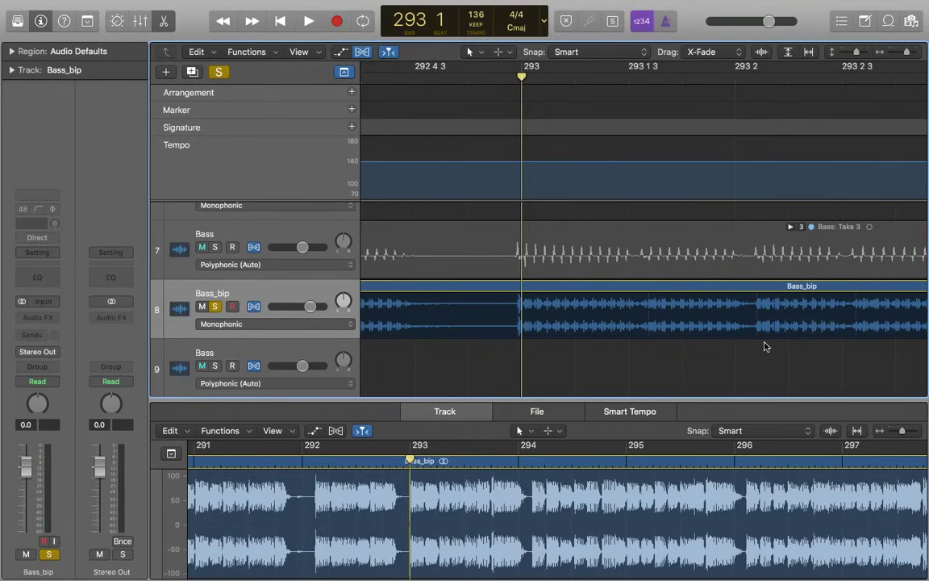
# Select the Bass_bip region and add flex markers, including one on the bar 293 note.
pyautogui.click(456, 324)
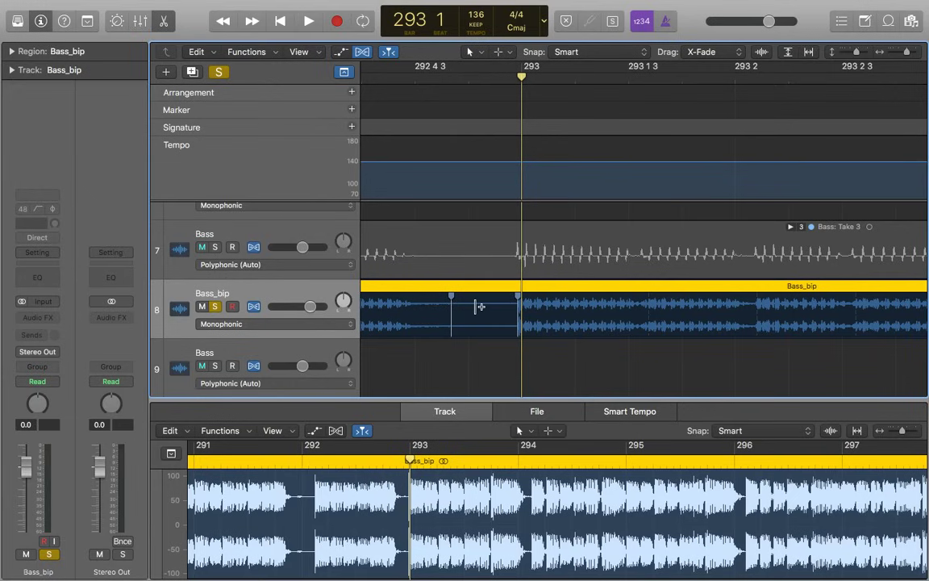
pyautogui.click(609, 315)
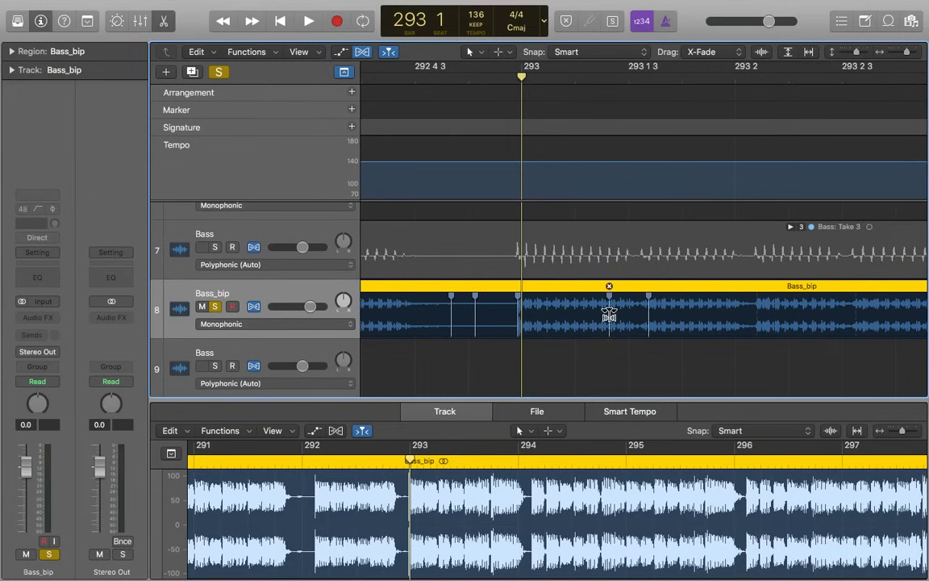
pyautogui.click(699, 326)
pyautogui.click(756, 329)
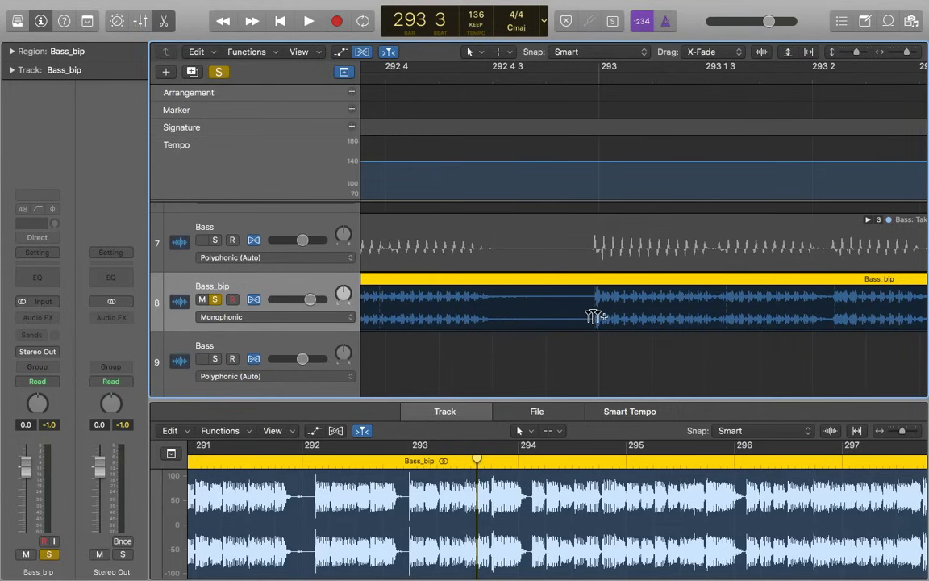
pyautogui.click(595, 292)
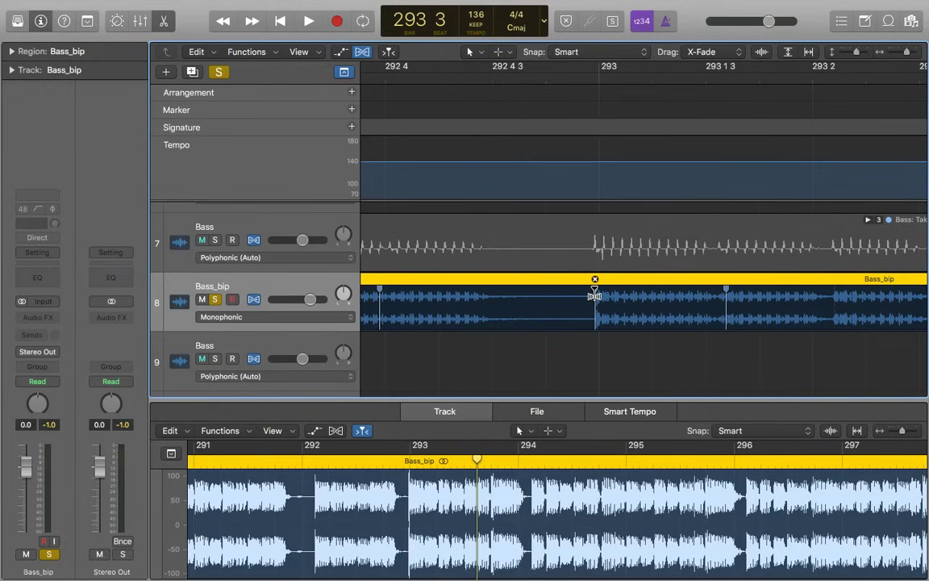
# Drag the note's attack marker to line it up with the Bass track's hit.
pyautogui.click(595, 296)
pyautogui.moveTo(595, 296); pyautogui.dragTo(598, 296)
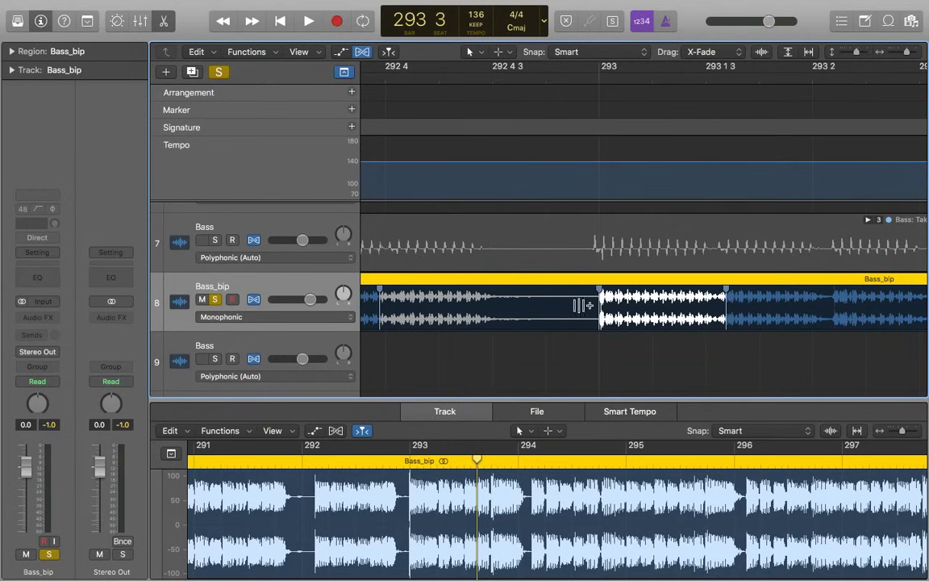
pyautogui.moveTo(596, 314)
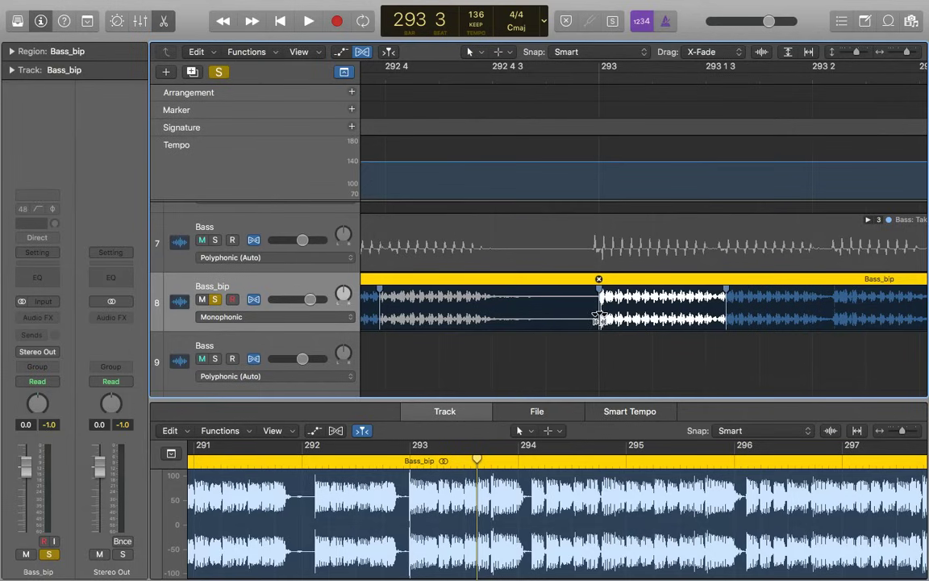
pyautogui.moveTo(599, 317); pyautogui.dragTo(595, 317)
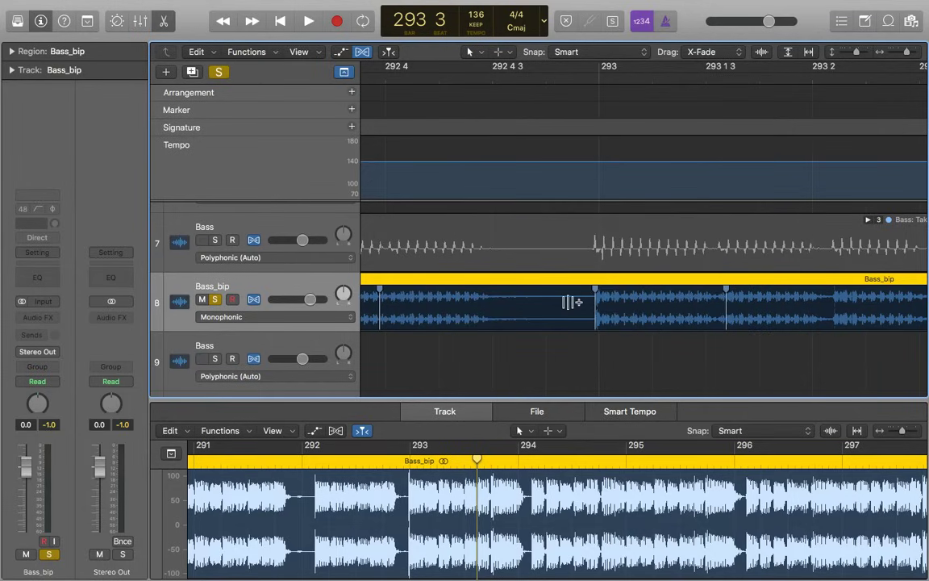
# Add a flex marker before the bar 293 note and drag its attack marker to retime the note.
pyautogui.click(568, 302)
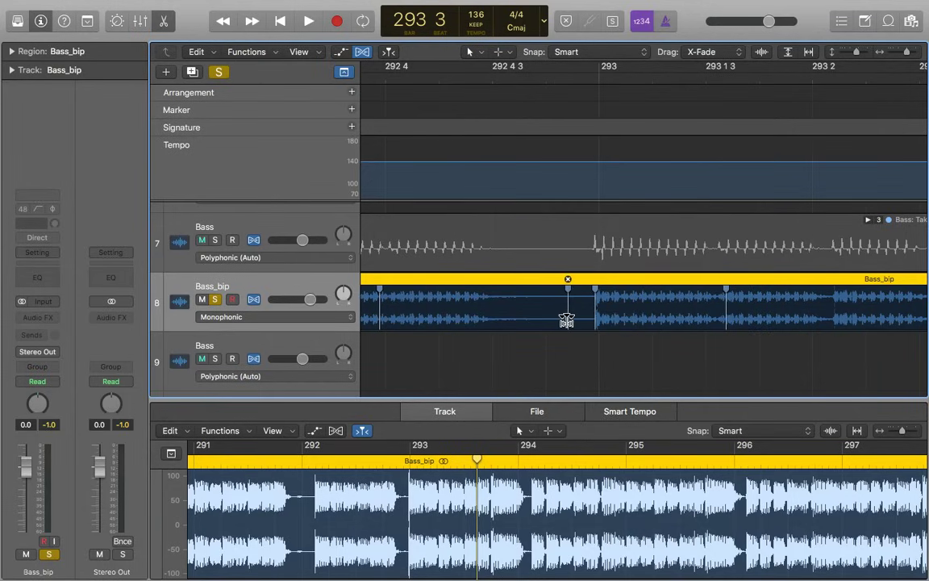
pyautogui.click(594, 322)
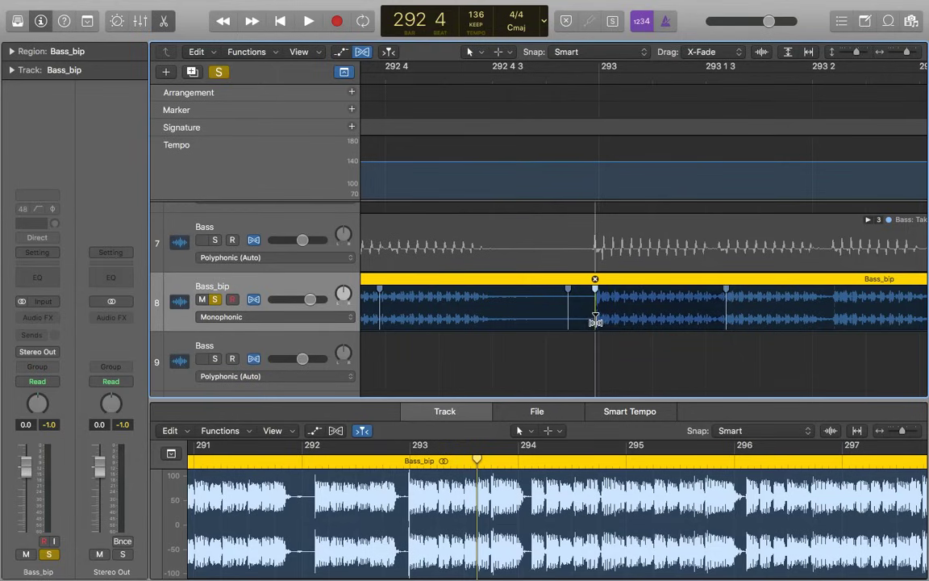
pyautogui.moveTo(595, 321)
pyautogui.mouseDown()
pyautogui.moveTo(569, 321)
pyautogui.moveTo(585, 323)
pyautogui.mouseUp()
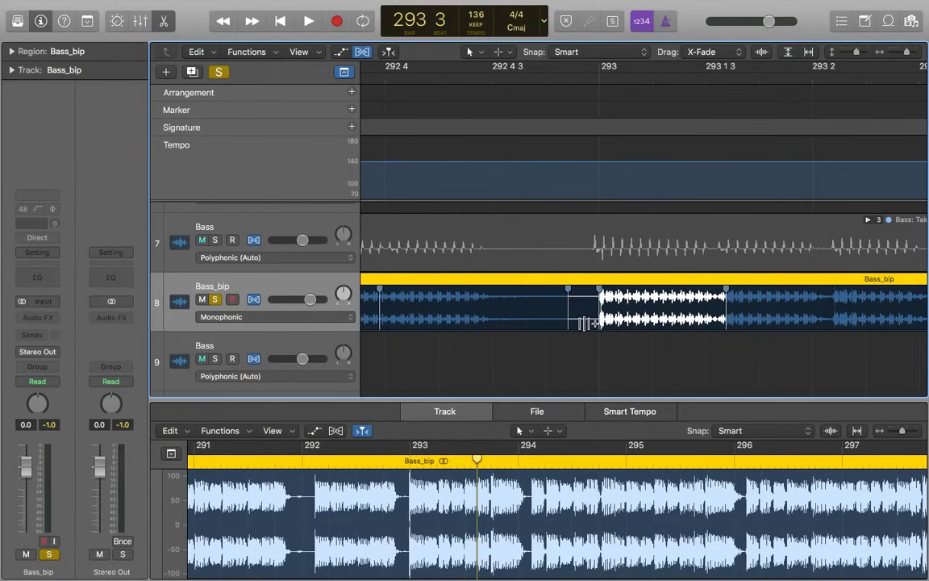
# Unsolo Bass_bip, zoom out, and play from 292 3 with all tracks.
pyautogui.moveTo(599, 307)
pyautogui.click(215, 300)
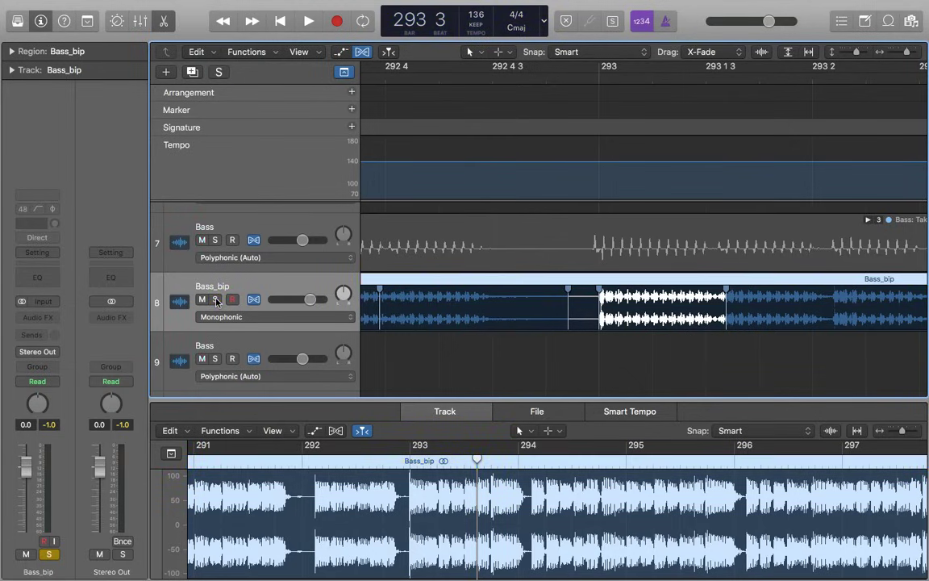
pyautogui.press('super+Left')
pyautogui.click(420, 79)
pyautogui.press('space')
pyautogui.press('space')
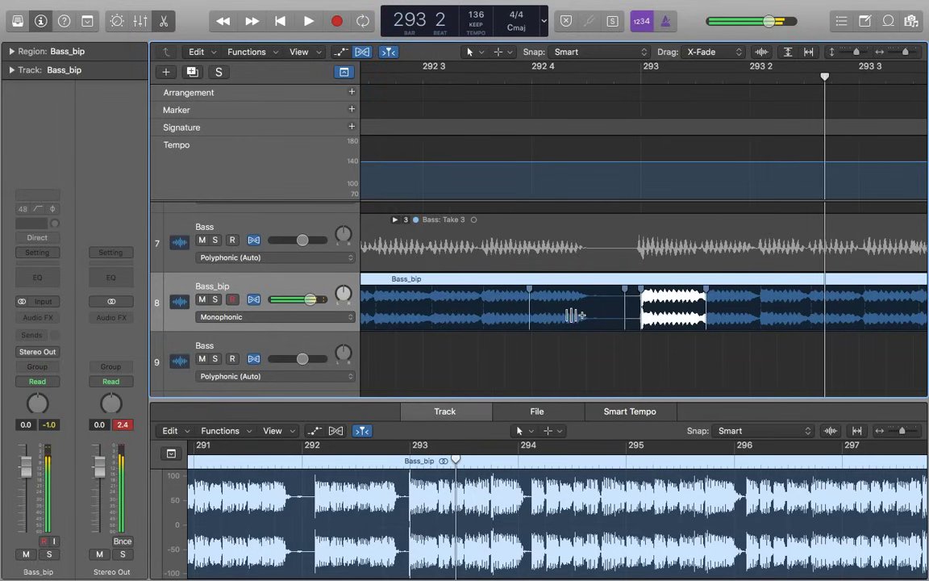
# Deselect the region, replay the edited passage, stop, and highlight the edited note segment.
pyautogui.click(660, 305)
pyautogui.press(',')
pyautogui.press(',')
pyautogui.press('space')
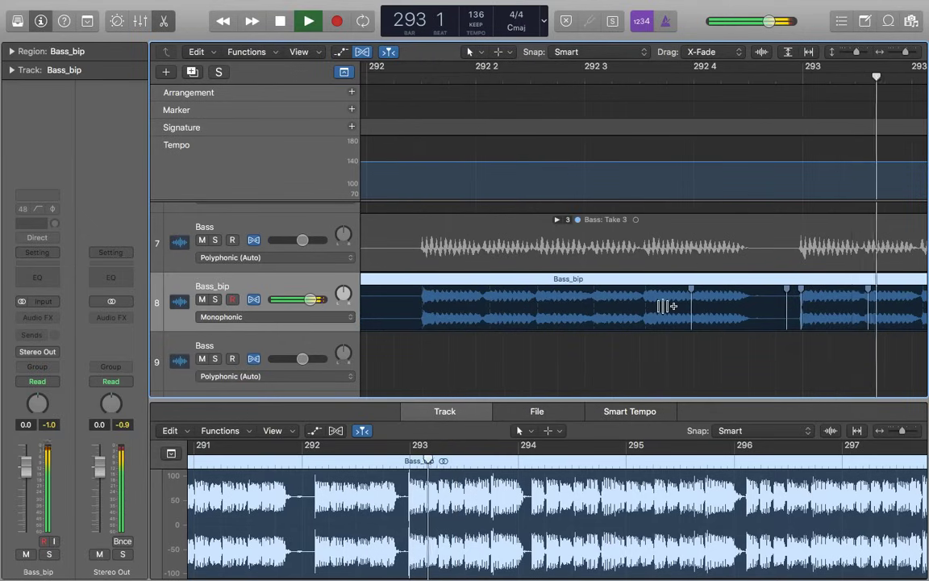
pyautogui.press('space')
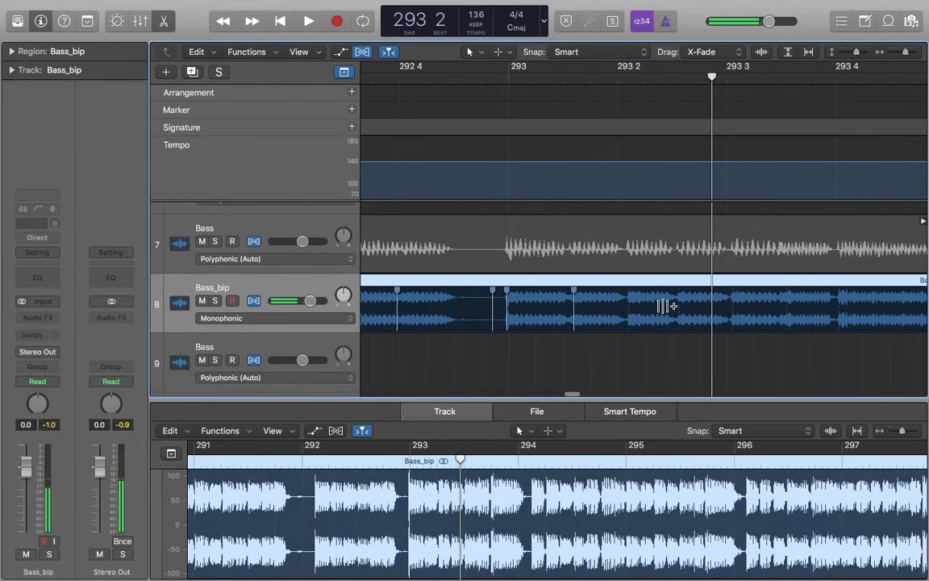
pyautogui.click(549, 310)
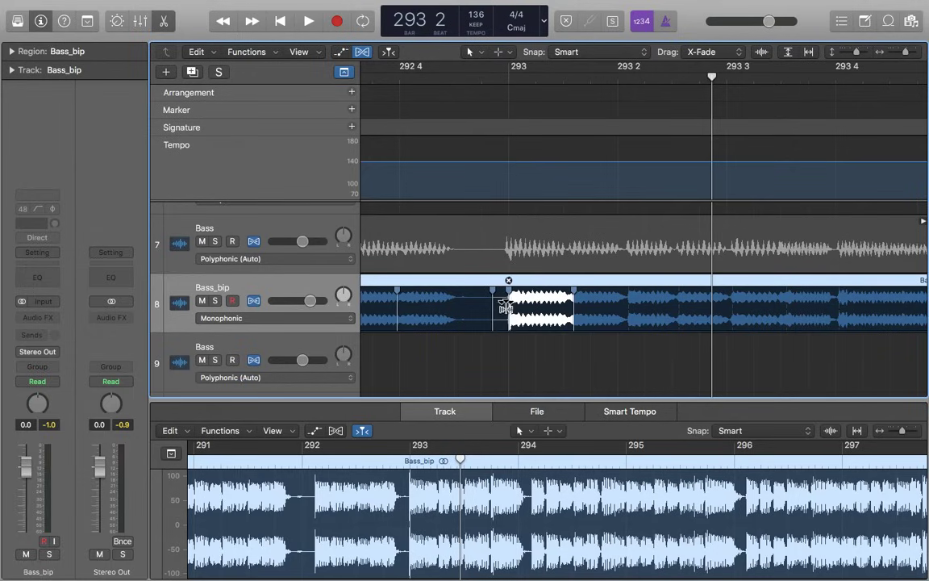
pyautogui.moveTo(493, 308)
# Solo track 3 (SYSTEM – DRY…PORT – 136BPM) and set its flex mode to Flex Time – Slicing.
pyautogui.scroll(10, 473, 324)
pyautogui.scroll(-3, 467, 326)
pyautogui.press('s')
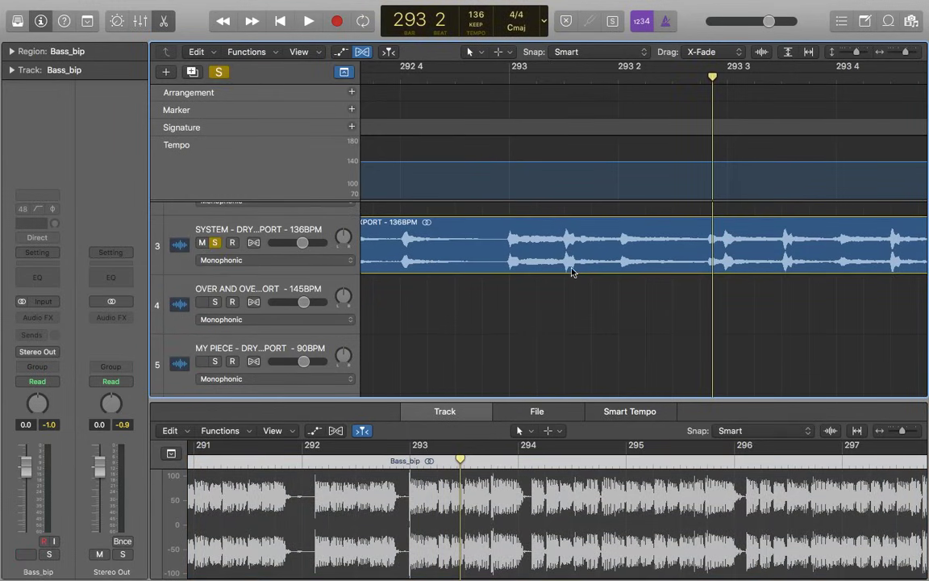
pyautogui.click(326, 260)
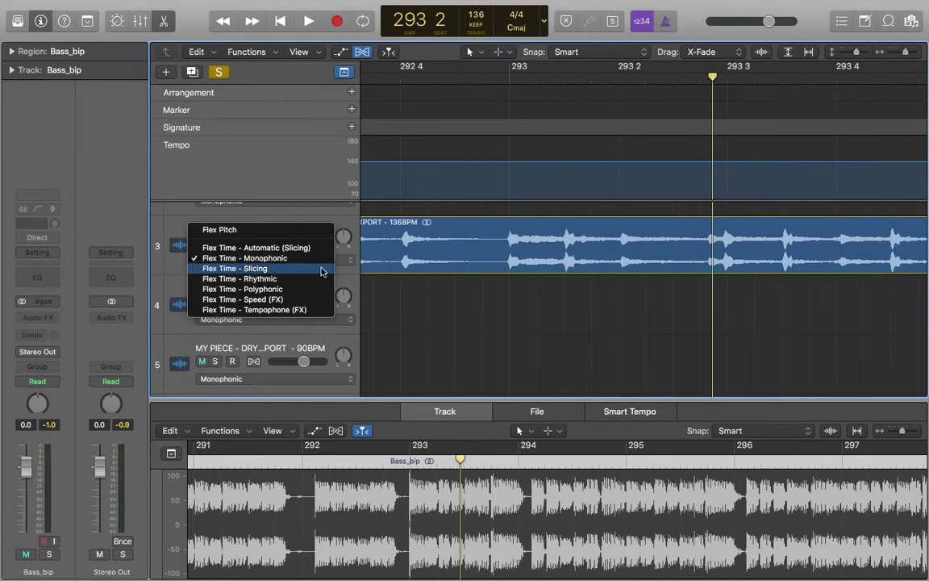
pyautogui.click(307, 269)
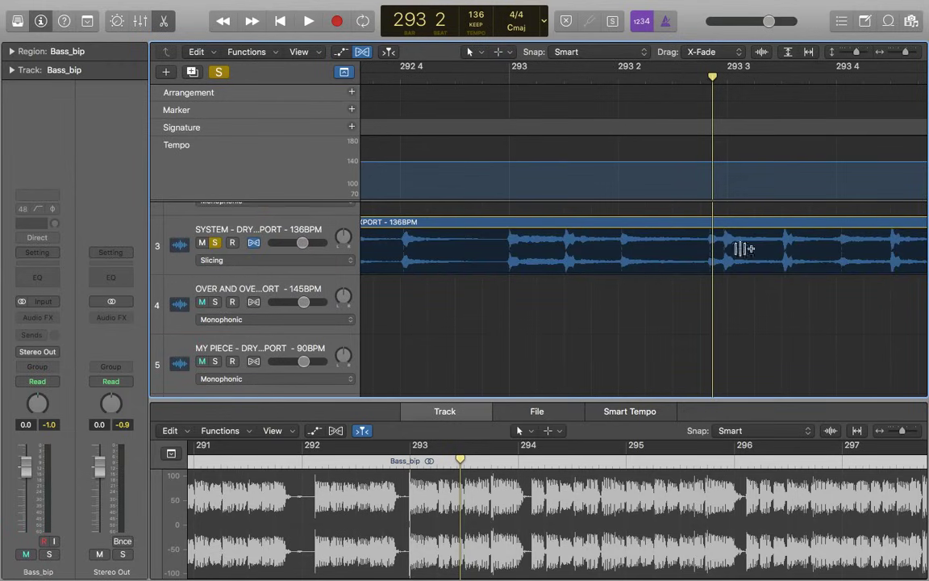
# Inspect the moved drum slice near 293 3, then zoom out and play bars 291–295.
pyautogui.click(728, 73)
pyautogui.press('super+Right')
pyautogui.press('super+Right')
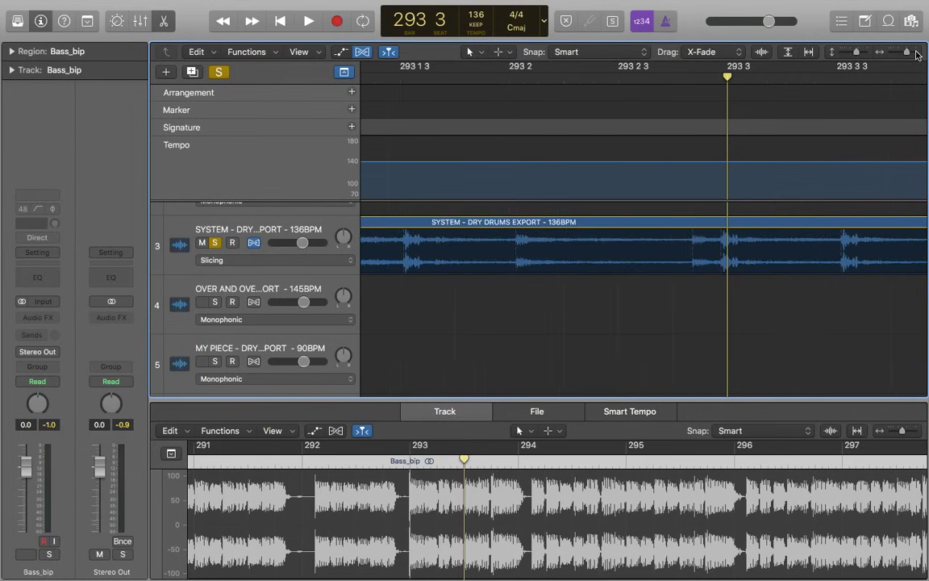
pyautogui.click(718, 250)
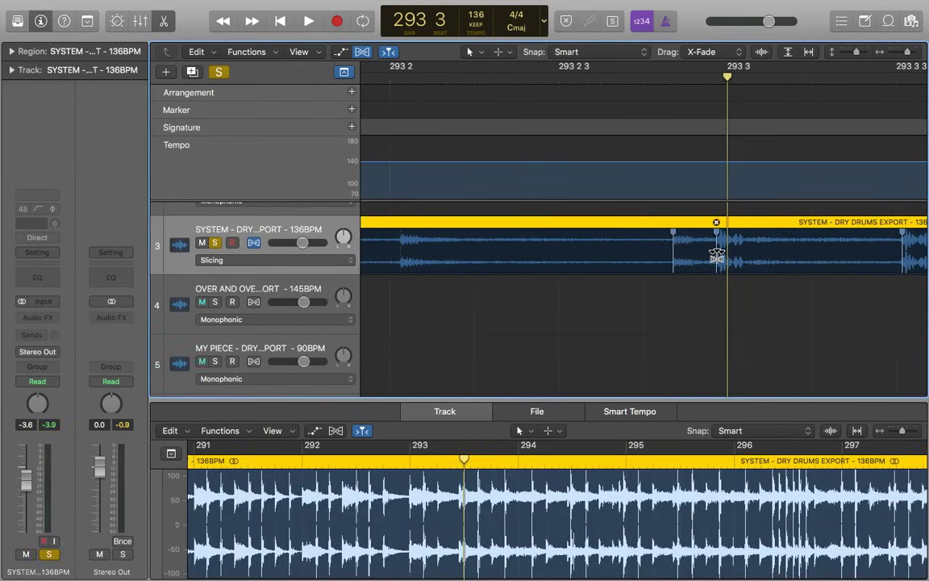
pyautogui.click(716, 258)
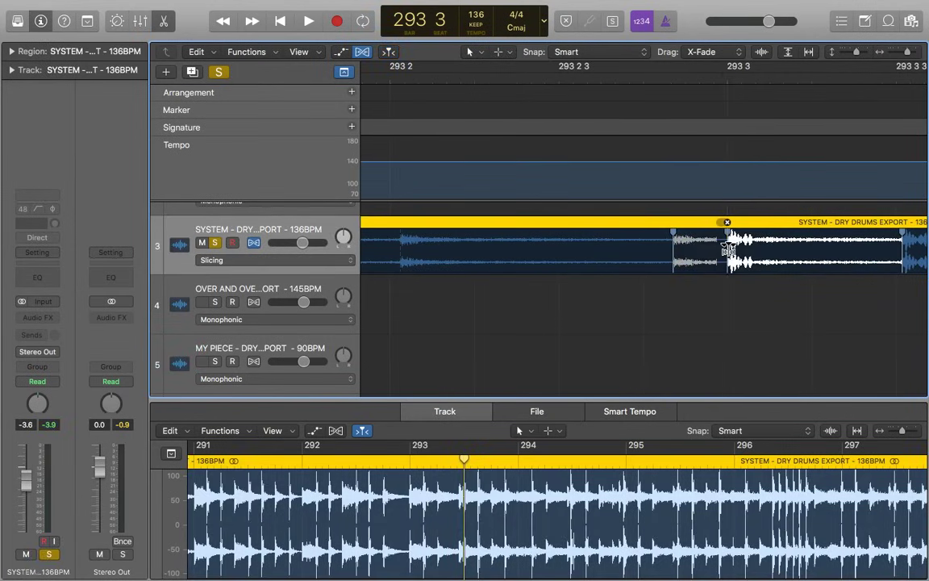
pyautogui.click(605, 284)
pyautogui.press('z')
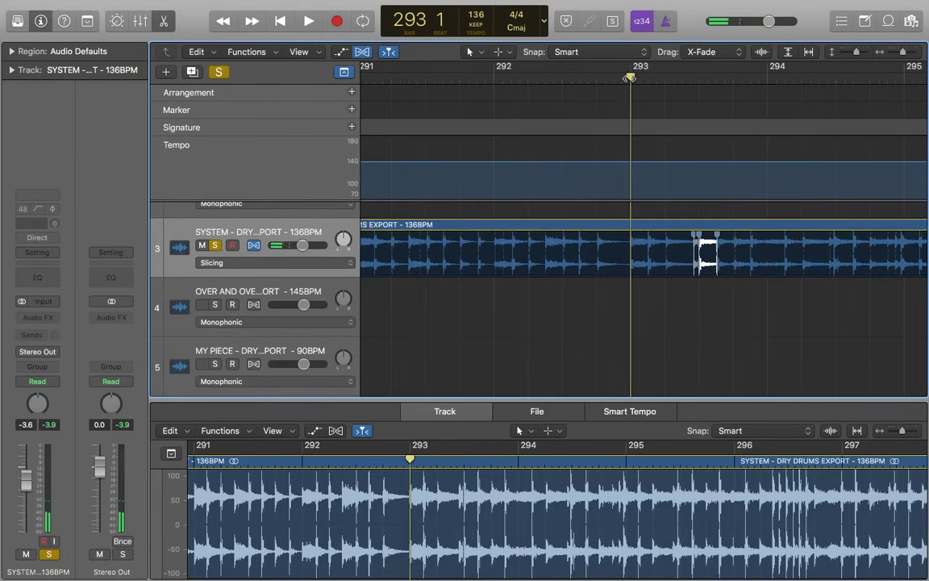
pyautogui.press('space')
pyautogui.press('space')
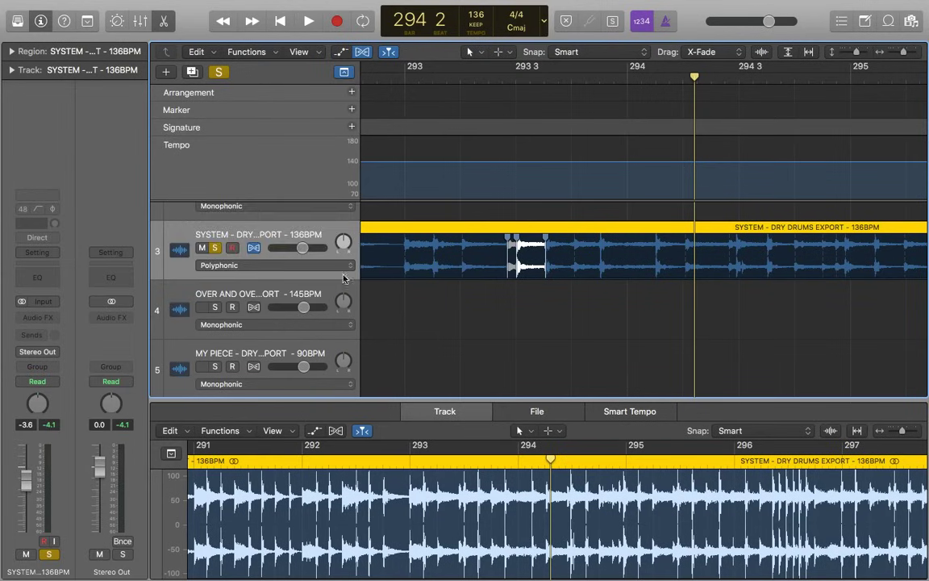
# Set track 3's 136 BPM drum loop to Flex Time – Speed (FX).
pyautogui.click(274, 263)
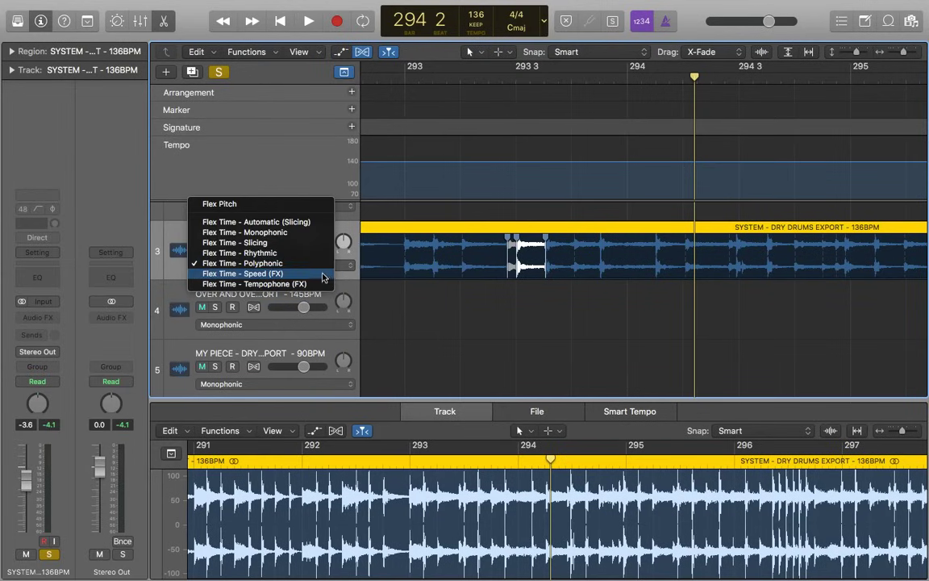
pyautogui.click(327, 275)
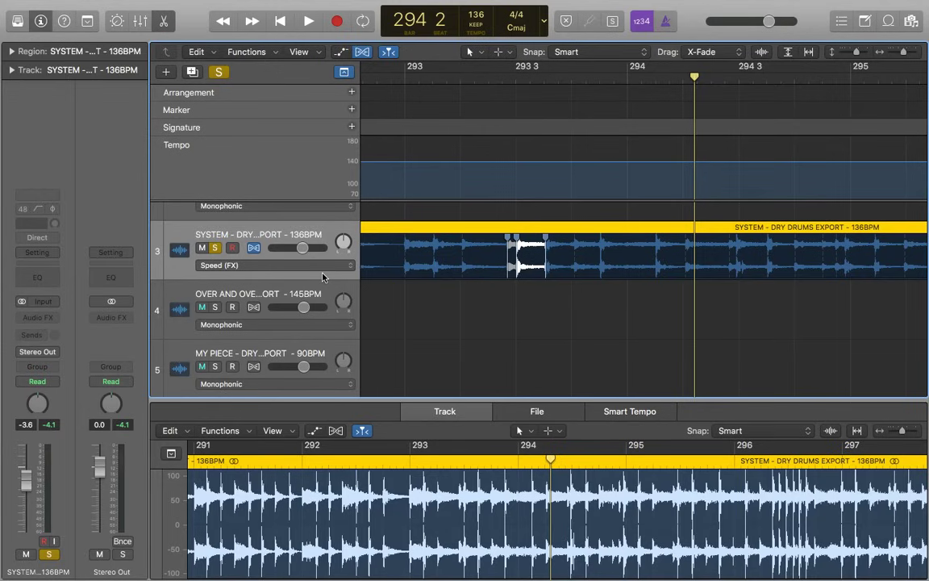
pyautogui.scroll(-10, 322, 276)
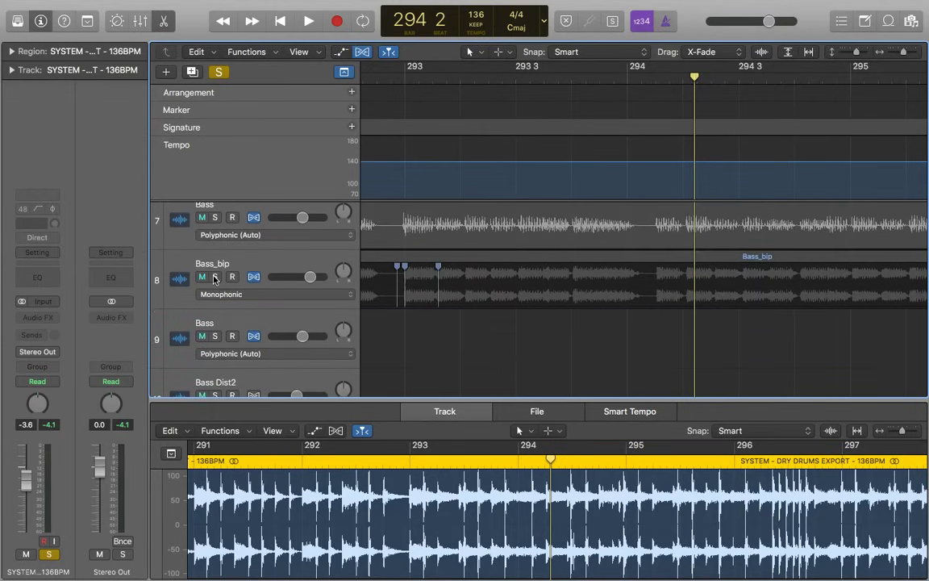
# Set Bass_bip's flex mode to Speed (FX) and solo the track.
pyautogui.click(242, 294)
pyautogui.click(242, 333)
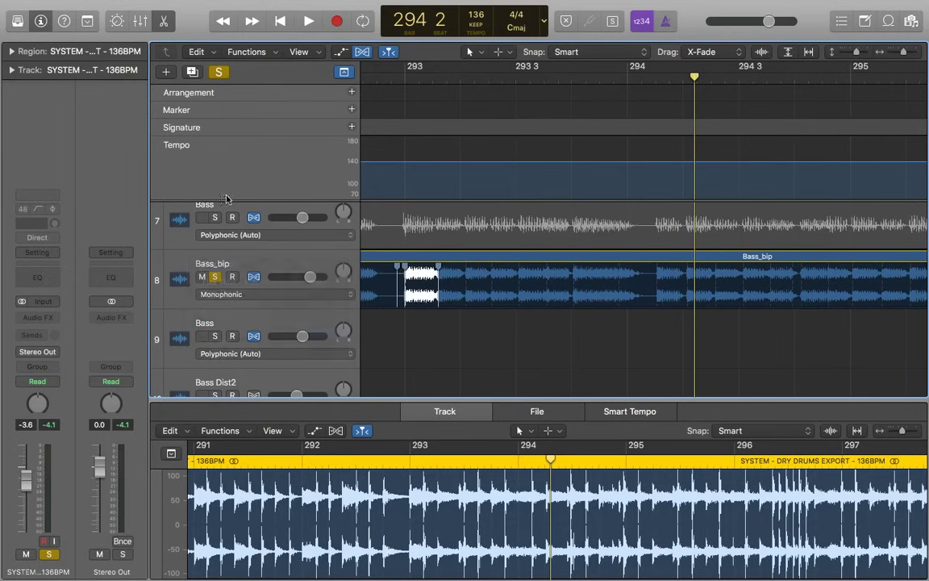
pyautogui.press('s')
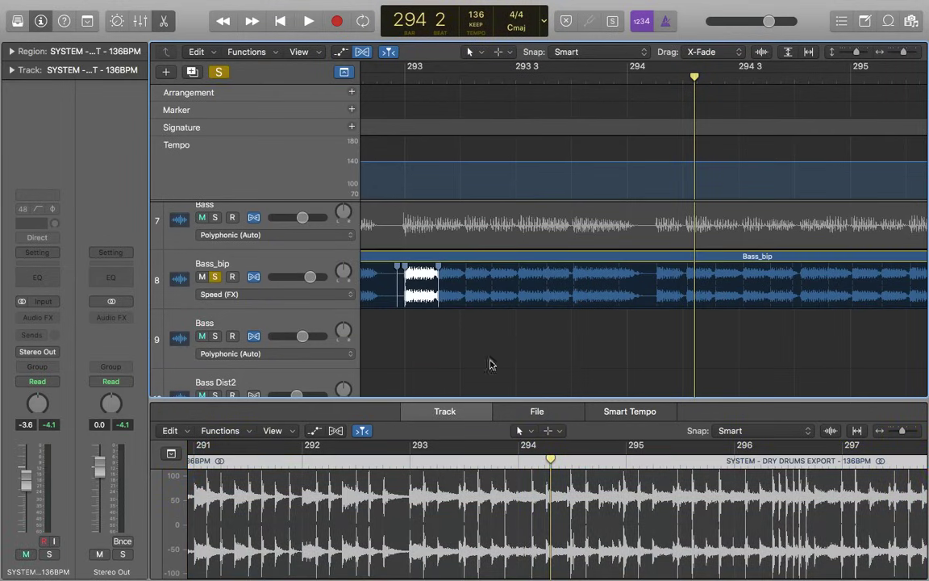
# Stretch a Bass_bip note rightward, play from 293 2 to hear it, then undo the stretch.
pyautogui.click(574, 290)
pyautogui.moveTo(572, 292); pyautogui.dragTo(634, 291)
pyautogui.click(501, 74)
pyautogui.press('space')
pyautogui.press('space')
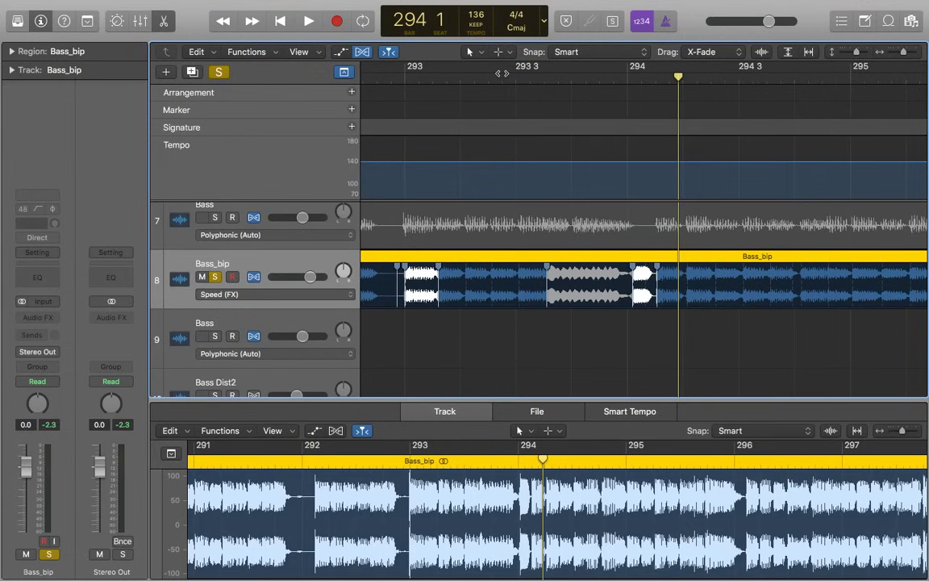
pyautogui.press('super+z')
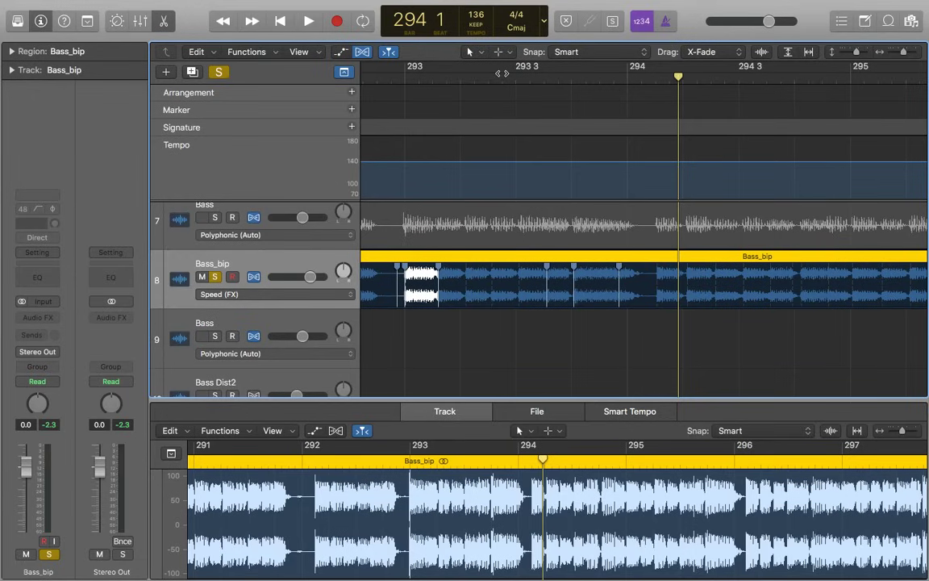
# Change Bass_bip's flex mode from Speed (FX) to Flex Time – Tempophone (FX).
pyautogui.click(297, 295)
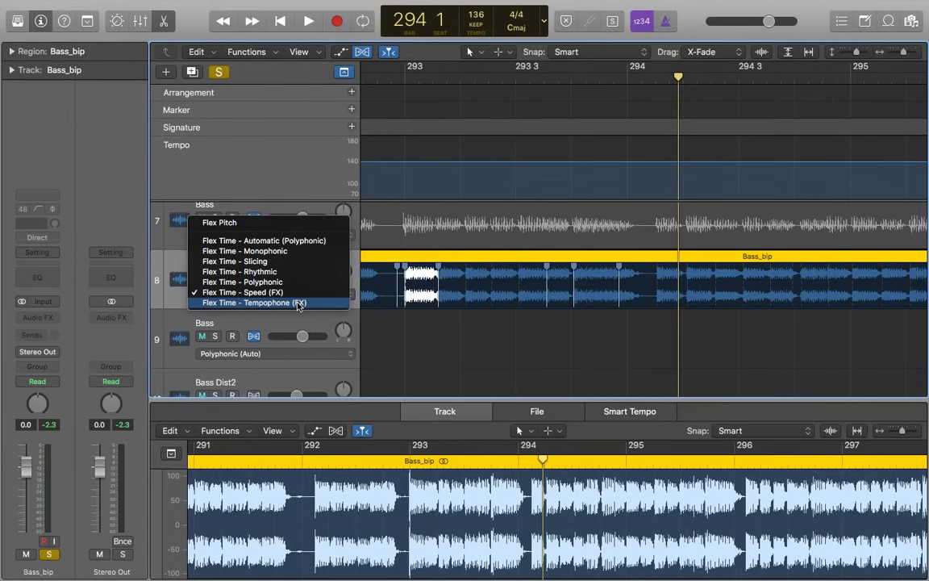
pyautogui.click(297, 303)
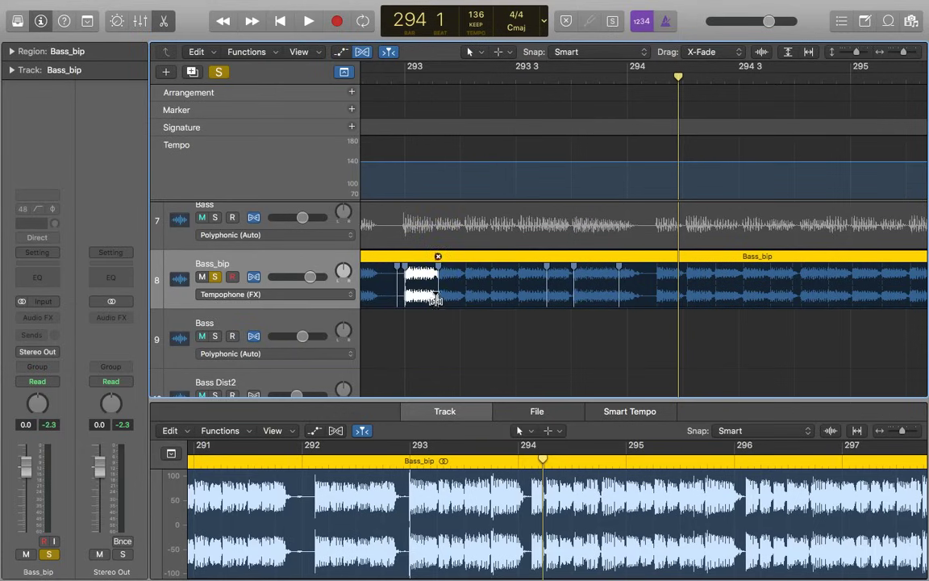
# Stretch the Bass_bip note slightly right, declining the high-speed section, and audition it from bar 293.
pyautogui.moveTo(436, 300); pyautogui.dragTo(516, 299)
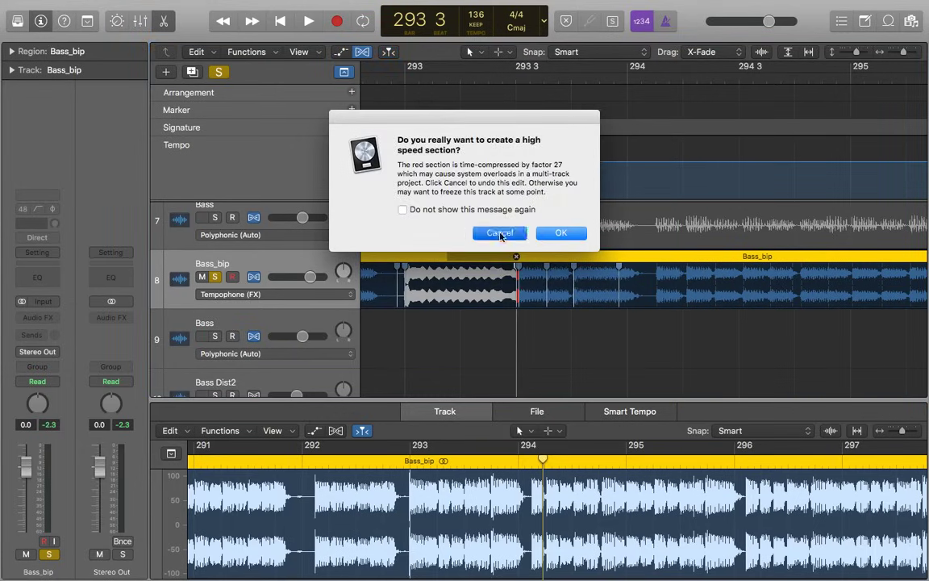
pyautogui.click(500, 233)
pyautogui.moveTo(517, 298); pyautogui.dragTo(528, 296)
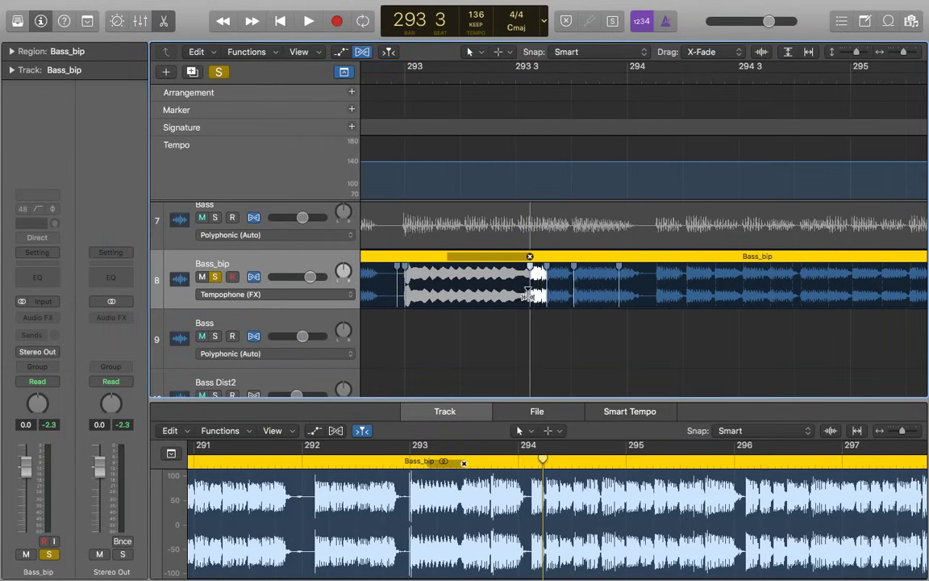
pyautogui.click(403, 76)
pyautogui.press('space')
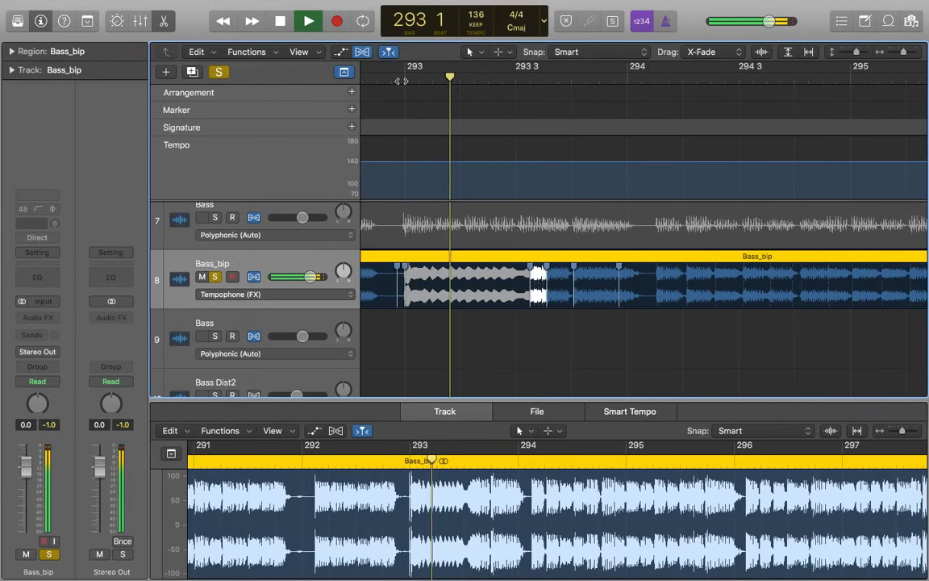
pyautogui.press('space')
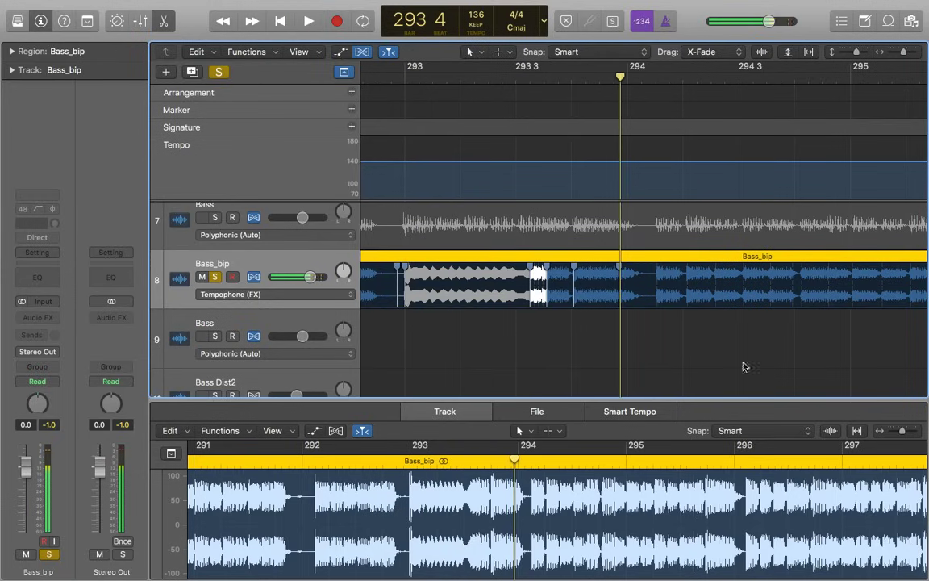
# Stretch the note much further to about bar 294, accepting the high-speed section, and replay it from bar 293.
pyautogui.moveTo(478, 269); pyautogui.dragTo(674, 283)
pyautogui.click(557, 233)
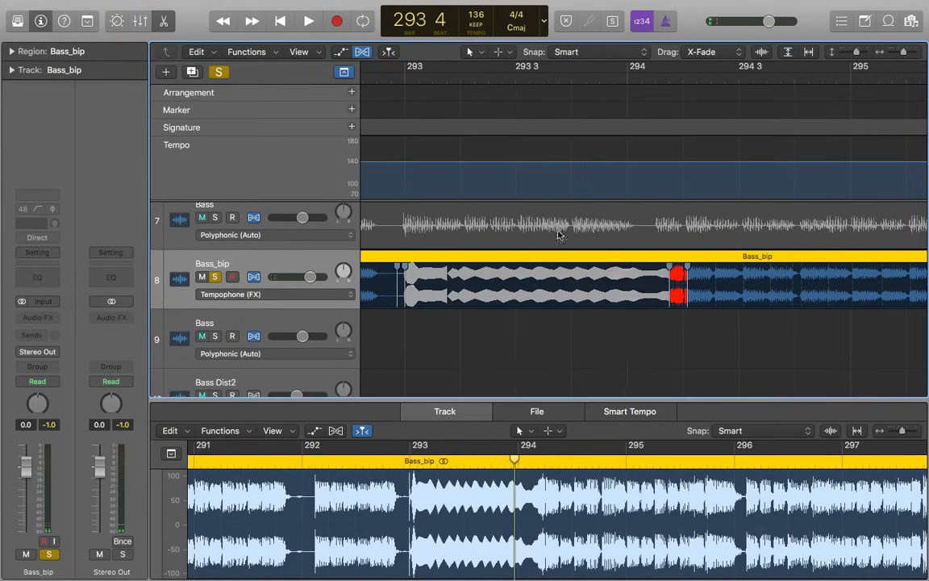
pyautogui.moveTo(676, 274); pyautogui.dragTo(685, 291)
pyautogui.click(628, 258)
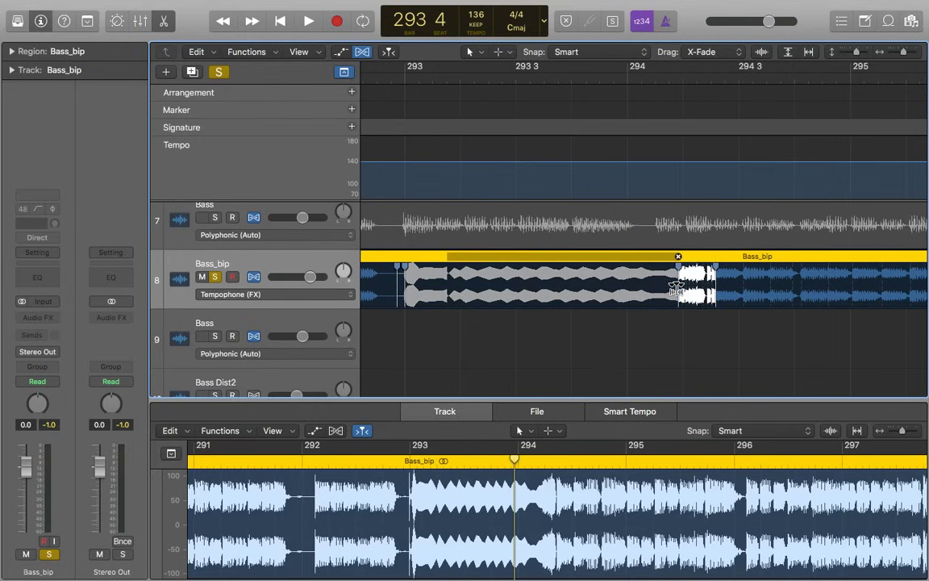
pyautogui.click(398, 77)
pyautogui.press('space')
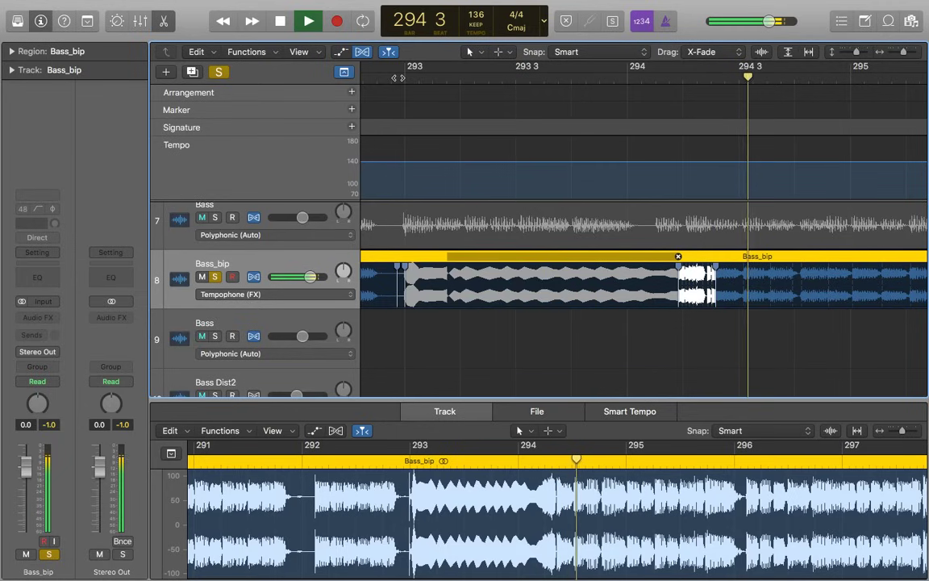
pyautogui.press('space')
pyautogui.click(650, 375)
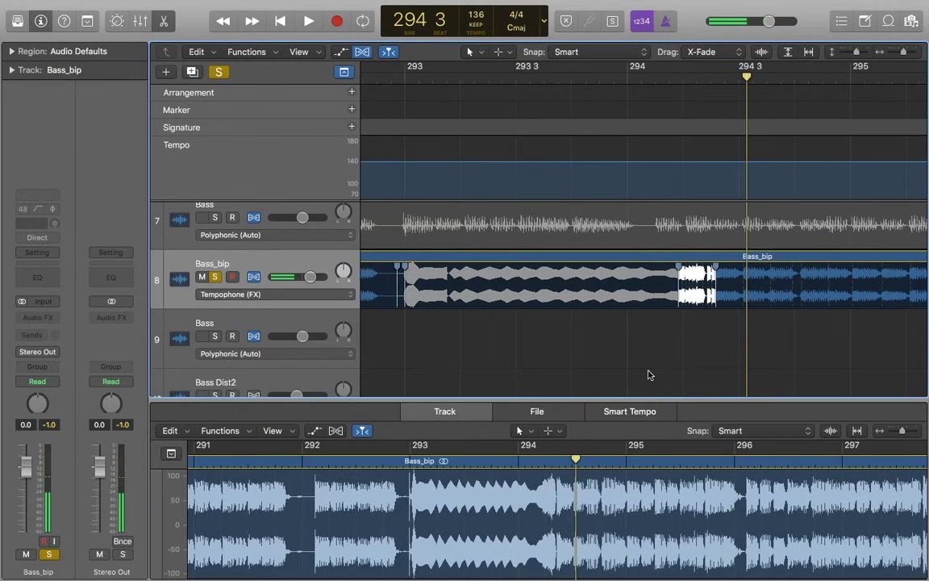